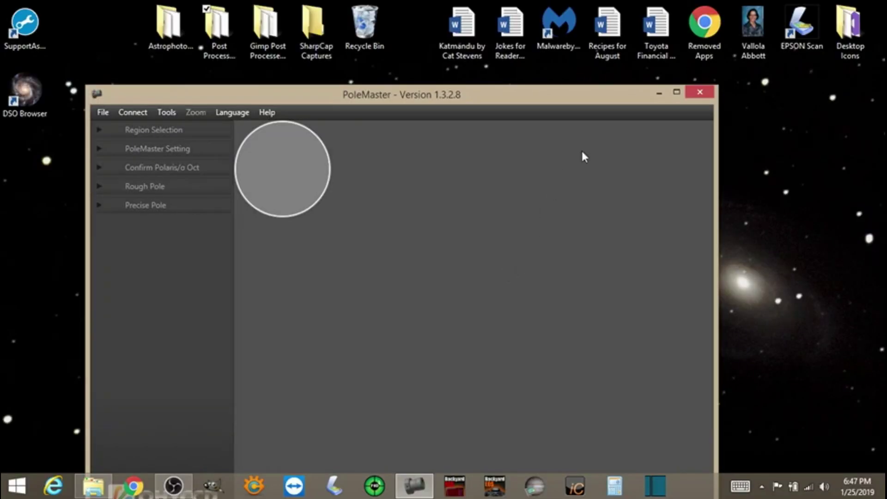
Step: Maximize the window, connect the camera, and finish setup at 100 ms exposure and gain 70
left_click(678, 88)
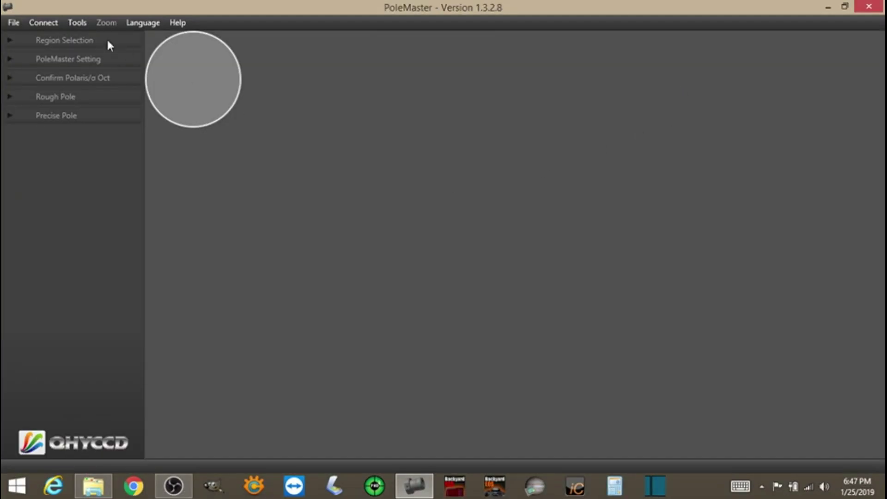
left_click(45, 23)
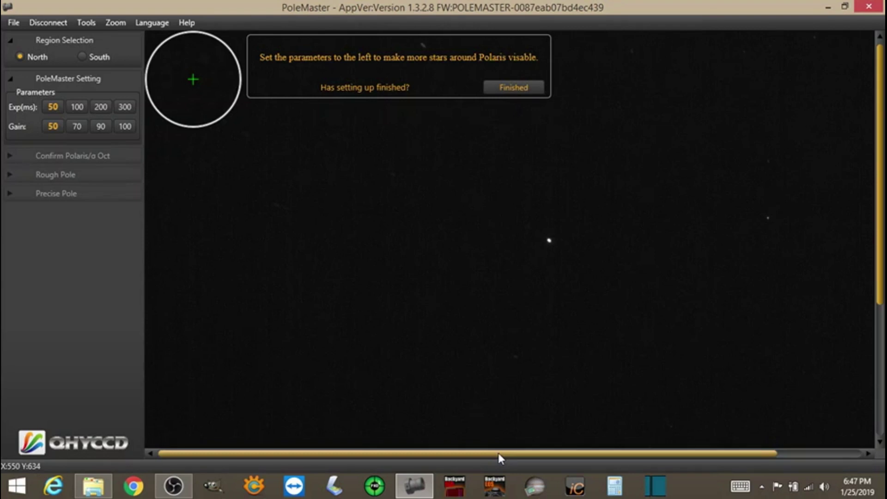
left_click_drag(498, 454, 538, 461)
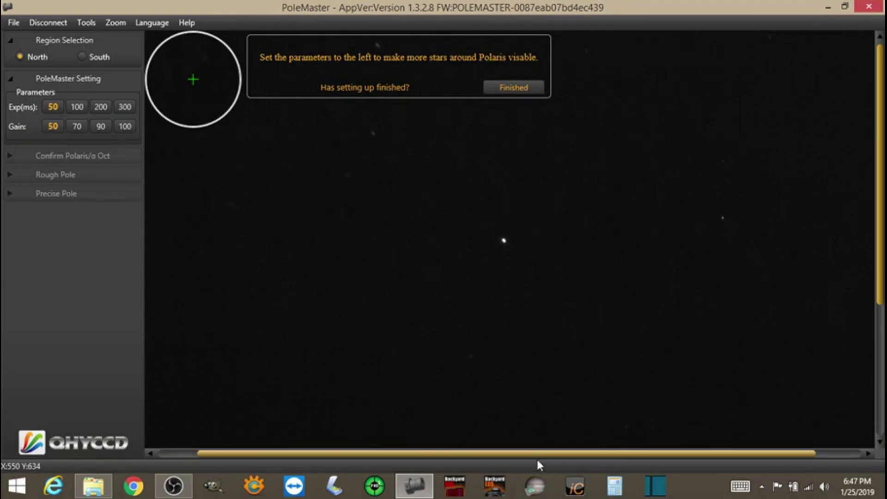
left_click(81, 108)
left_click(78, 126)
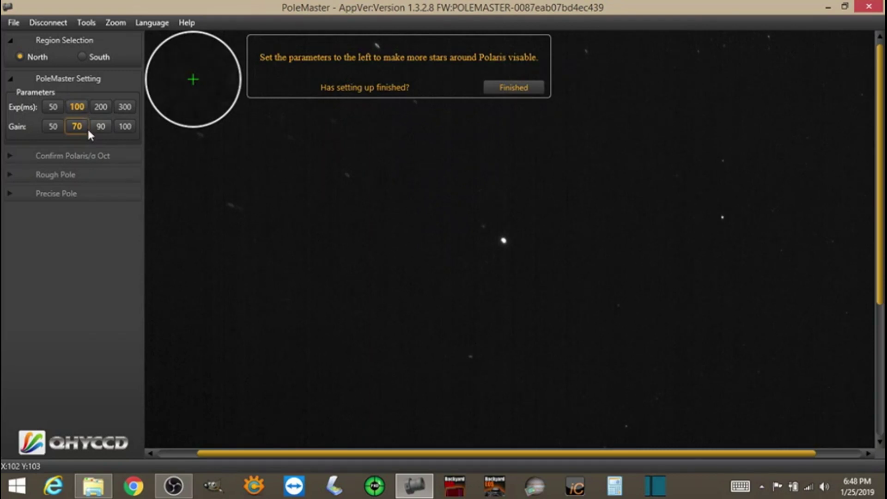
left_click(517, 88)
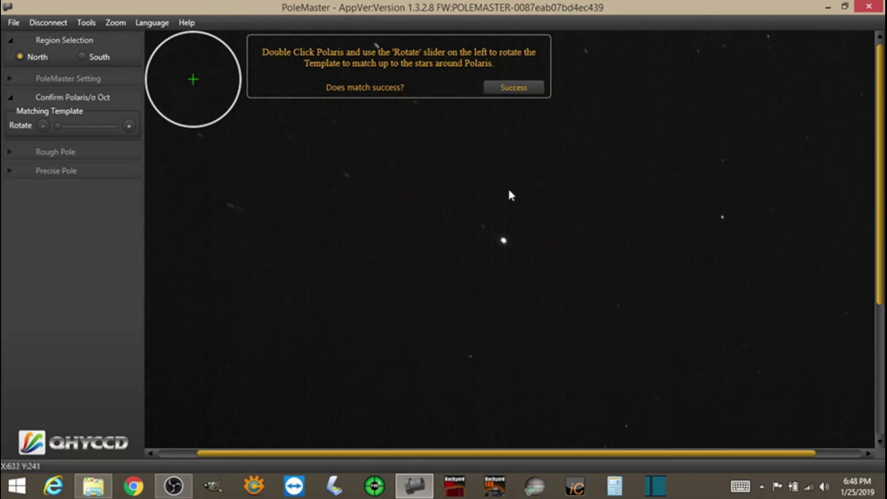
Step: Place the template on Polaris and rotate it with the Rotate slider and +/- buttons
double_click(503, 240)
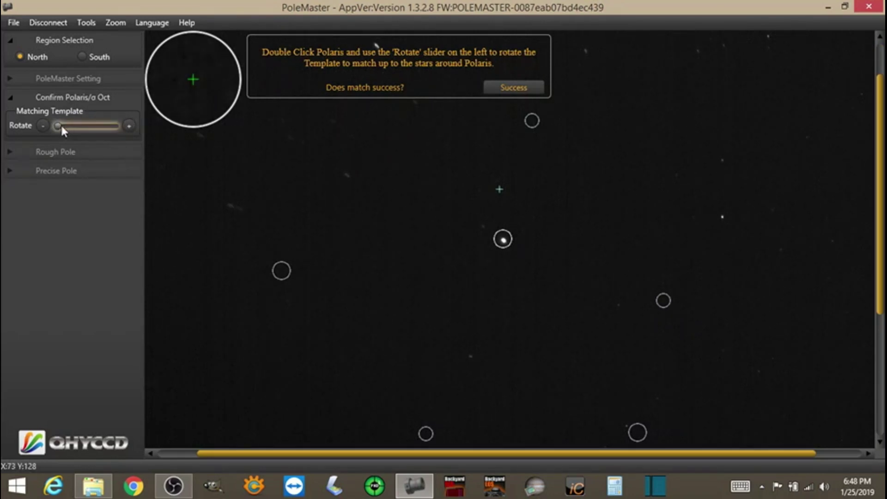
left_click_drag(58, 126, 86, 138)
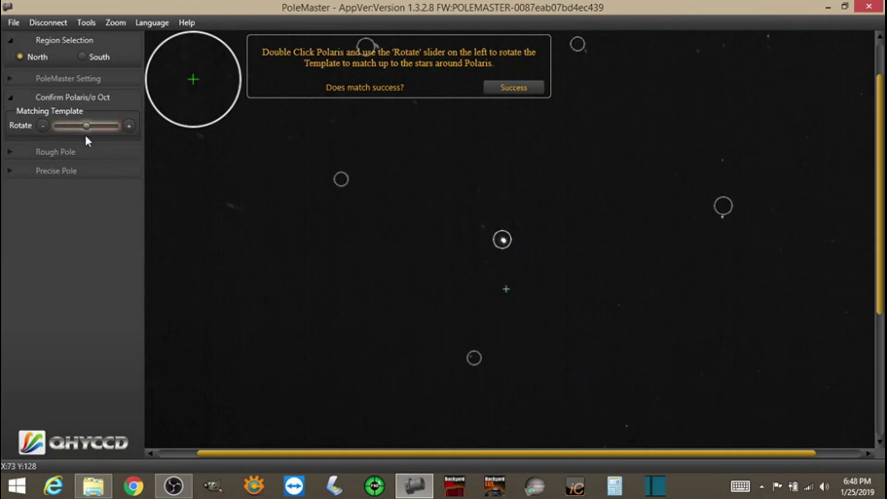
left_click(128, 127)
left_click(128, 126)
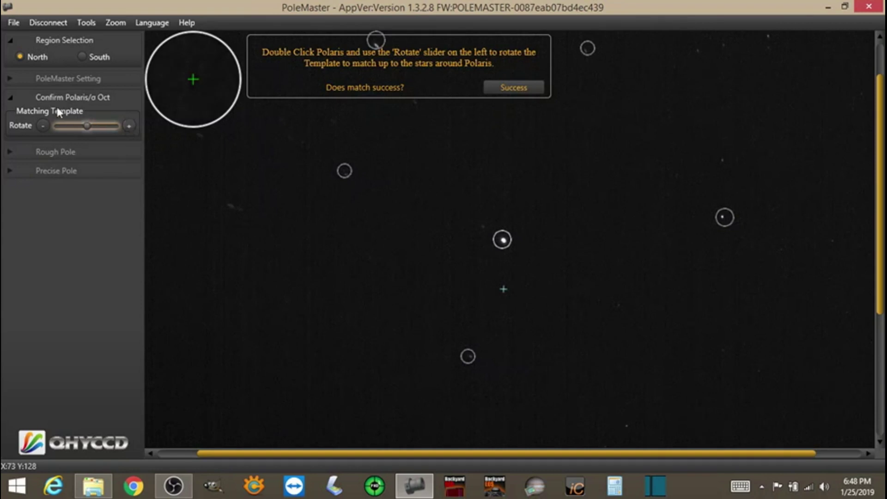
left_click(42, 125)
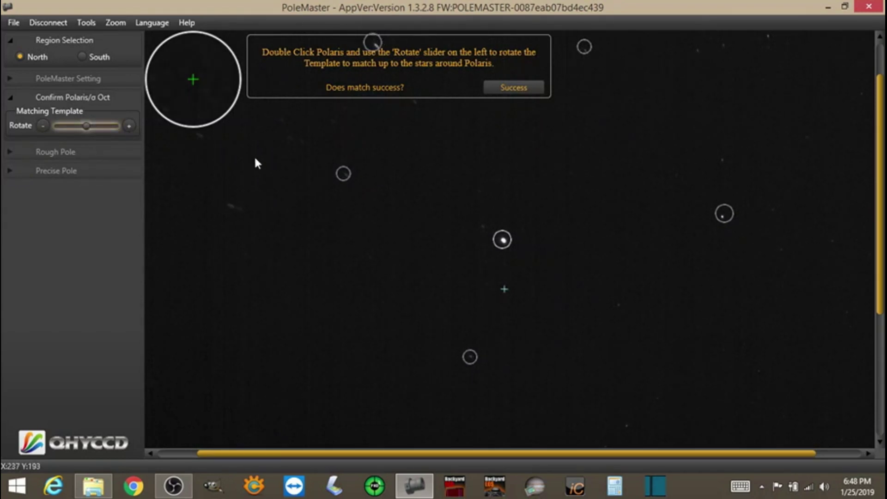
left_click_drag(883, 167, 858, 137)
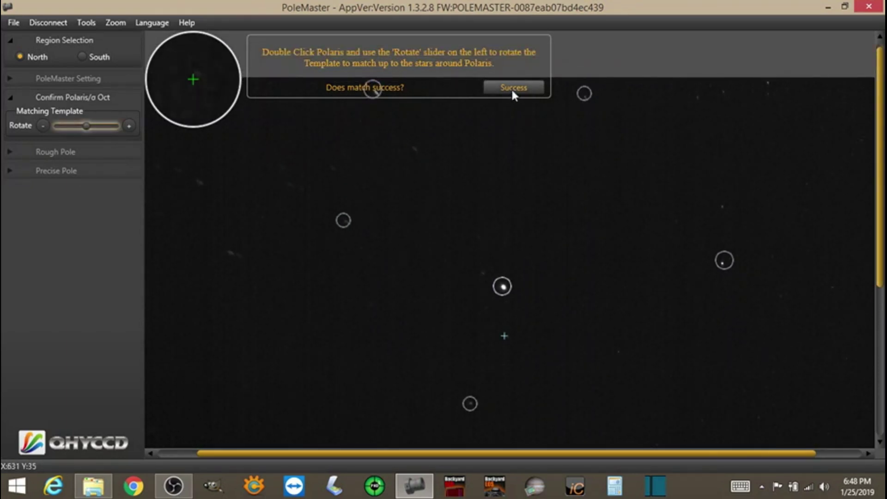
left_click(129, 125)
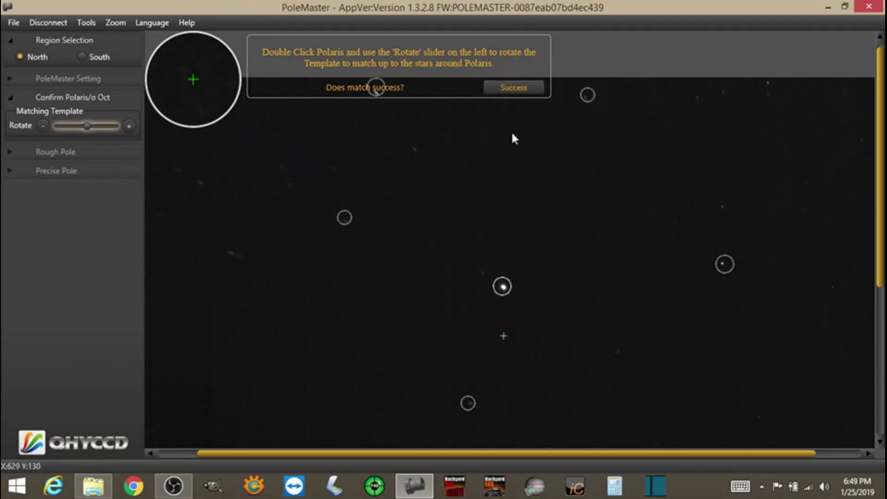
Step: Accept the template match with Success and decline reusing the last axis centre position
left_click(514, 89)
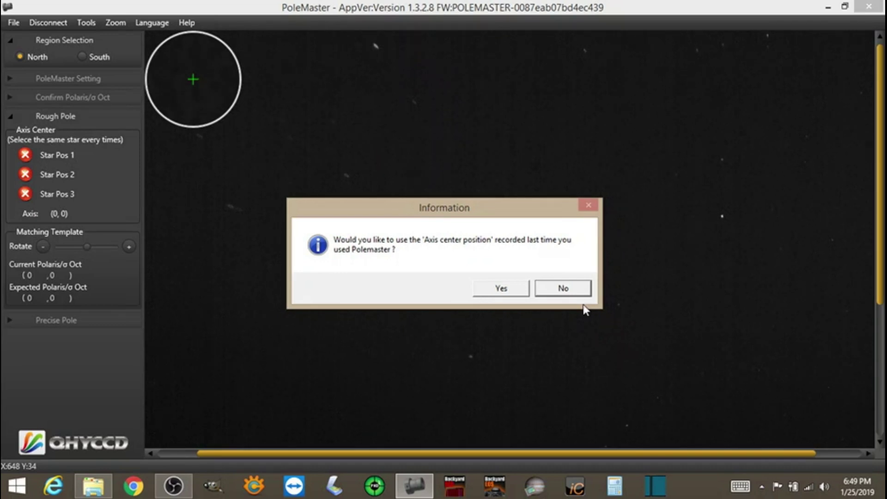
left_click(569, 293)
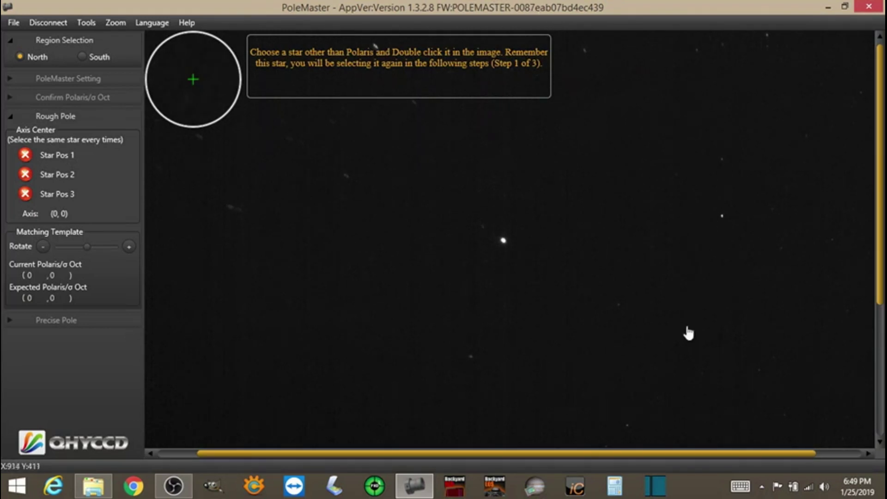
Step: Mark the same reference star twice, finishing each RA axis rotation, to record positions 1 and 2
double_click(628, 427)
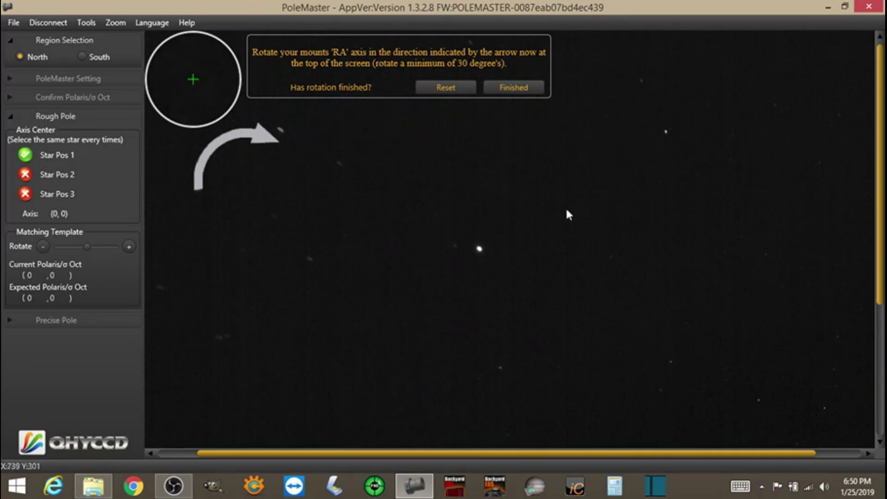
left_click(512, 86)
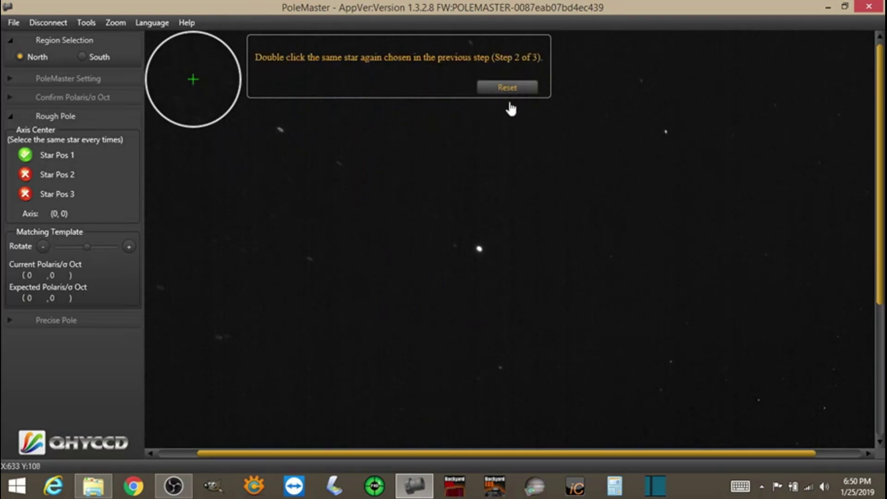
double_click(670, 364)
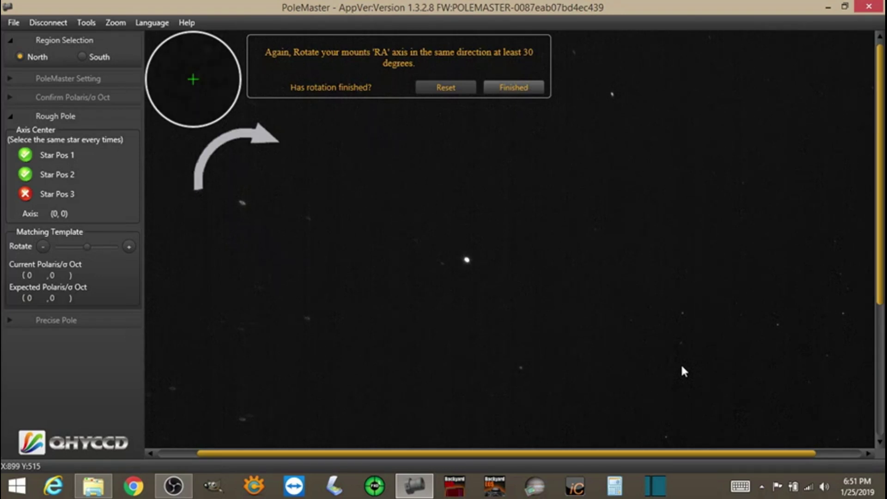
left_click(513, 91)
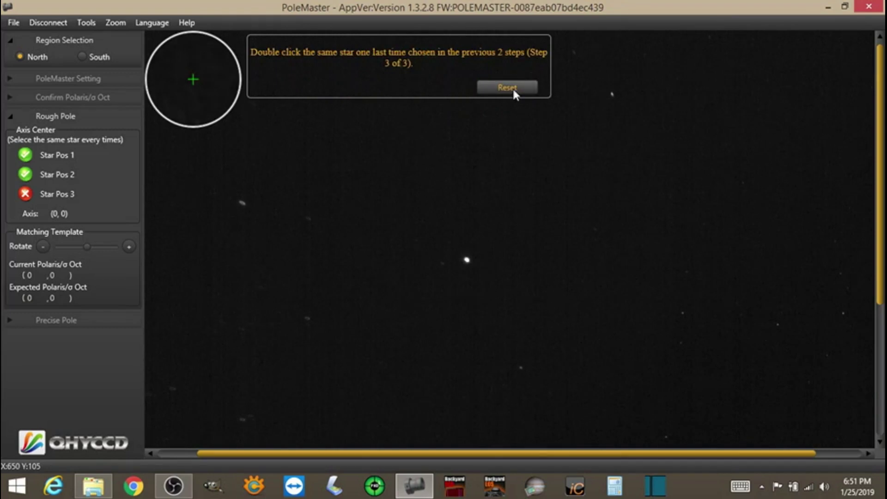
Step: Mark the reference star a third time to record Star Pos 3 and compute the axis circle
double_click(683, 316)
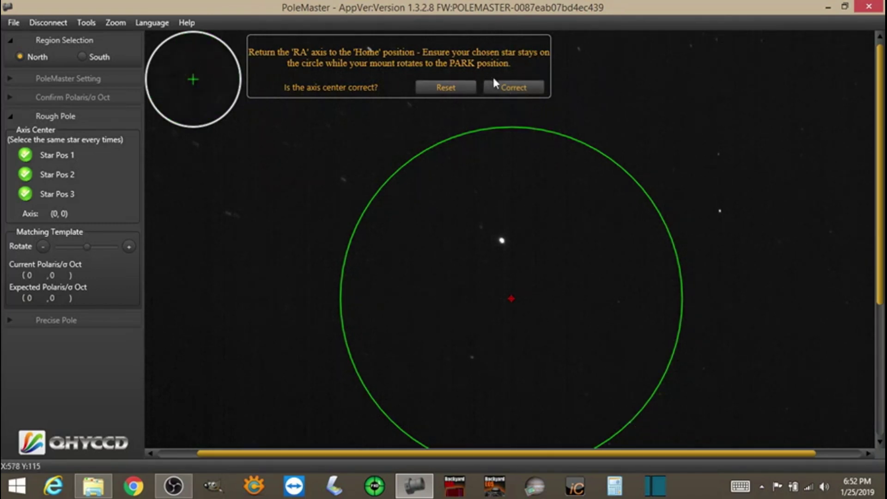
Step: Accept the axis centre, place the template on Polaris, and nudge its rotation with the minus button
left_click(518, 90)
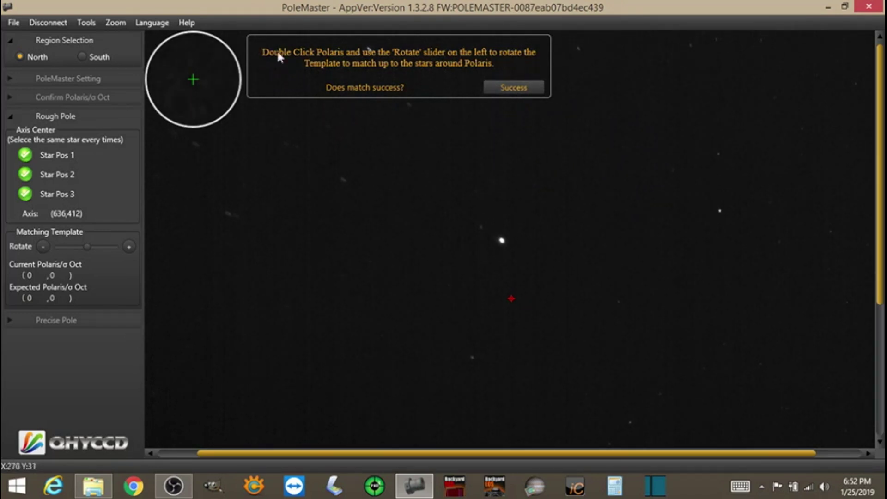
double_click(502, 242)
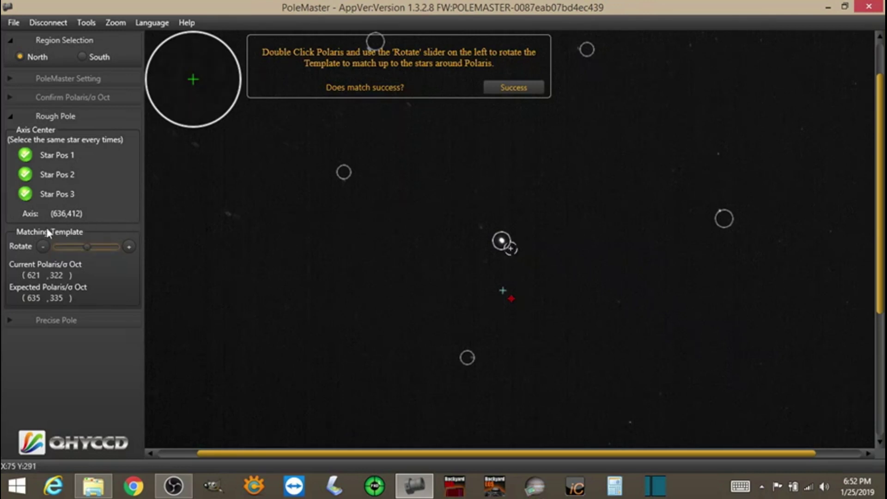
left_click(42, 243)
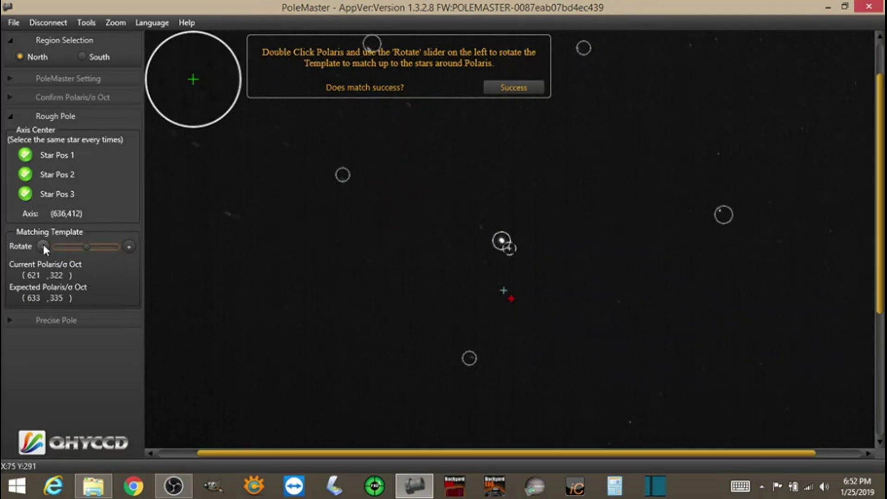
left_click(43, 243)
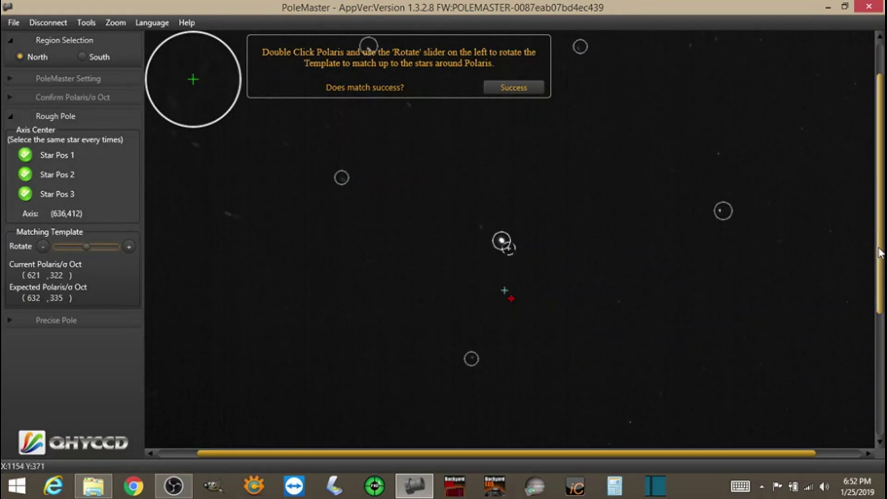
mouse_move(881, 253)
left_mouse_down()
mouse_move(883, 334)
mouse_move(882, 211)
left_mouse_up()
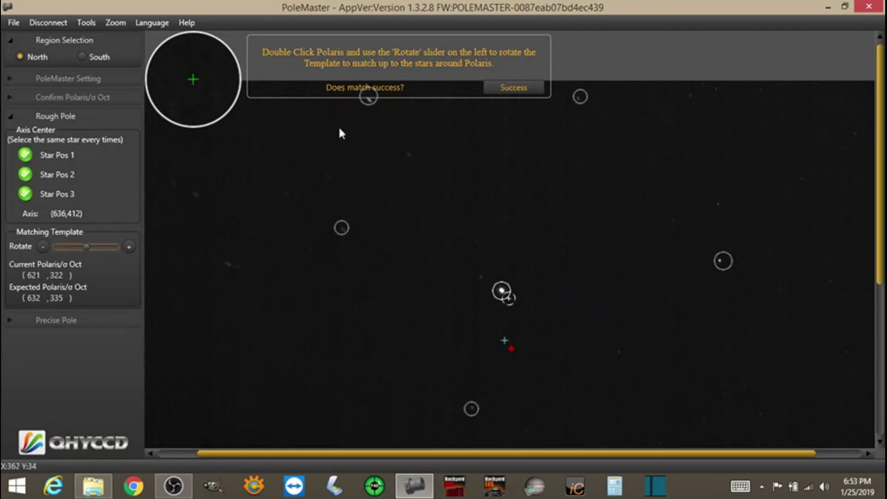
Step: Accept the template match, then confirm after the altitude/azimuth bolts centre Polaris in the small circle
left_click(508, 87)
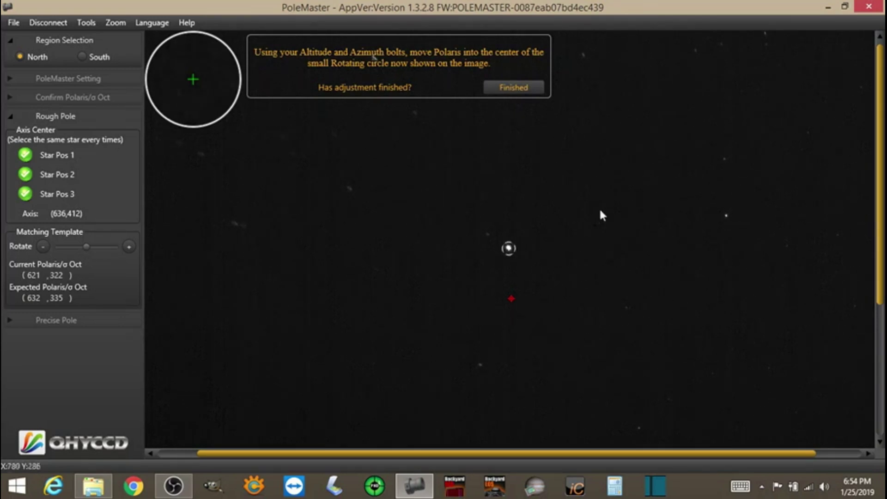
left_click(507, 87)
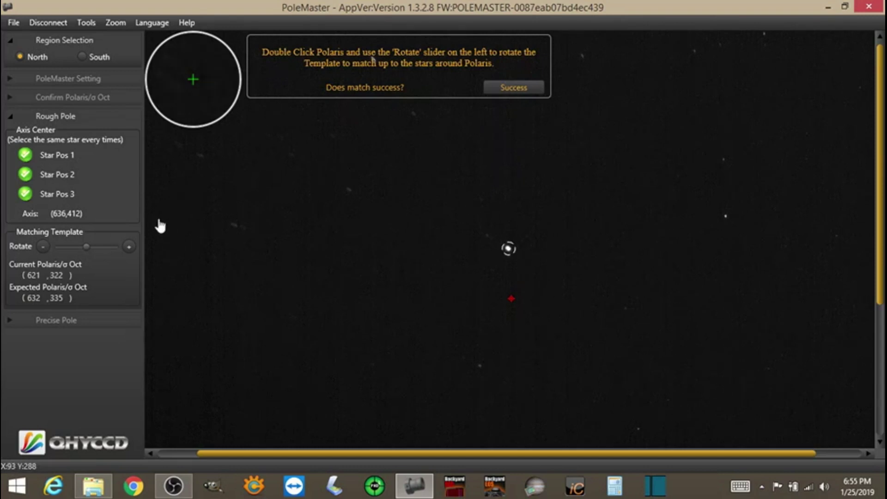
Step: Re-place the template on Polaris, rotate it slightly with the minus button, and accept the match
double_click(509, 250)
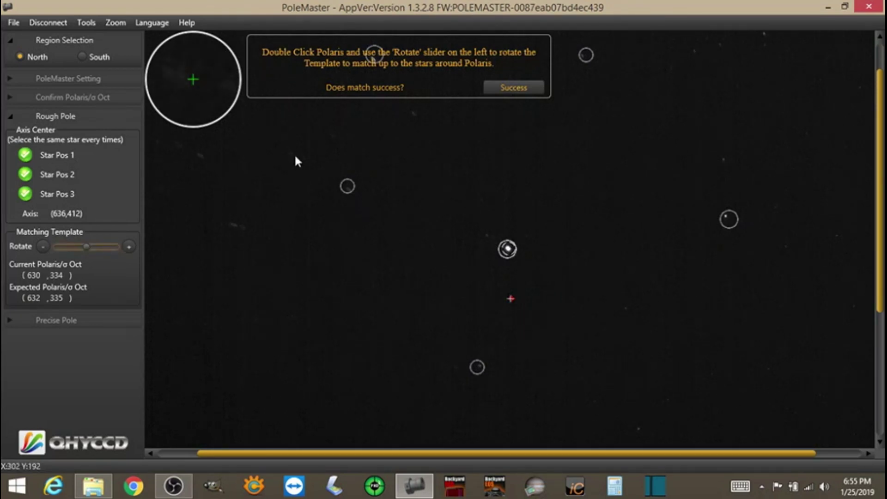
left_click(44, 246)
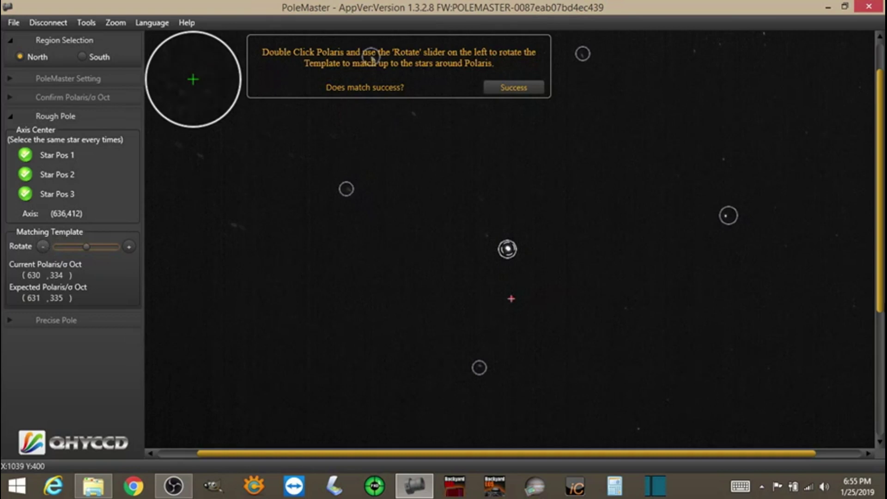
mouse_move(879, 311)
left_mouse_down()
mouse_move(883, 269)
mouse_move(882, 303)
left_mouse_up()
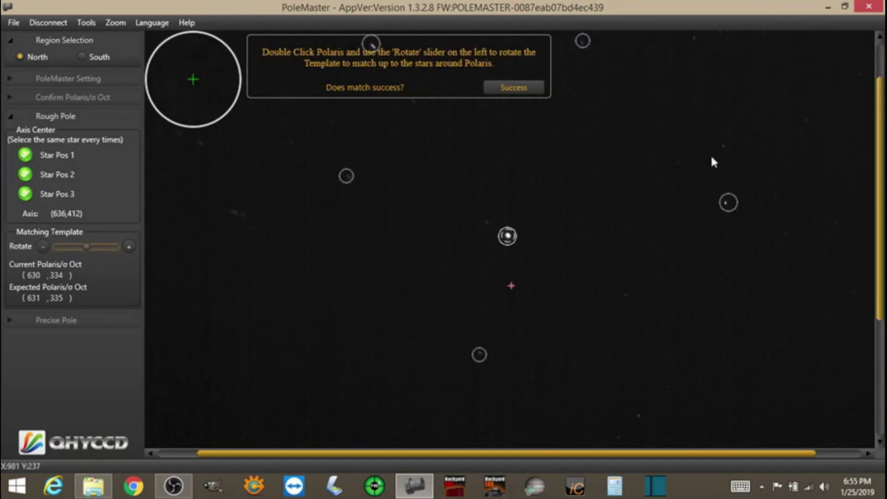
left_click(509, 88)
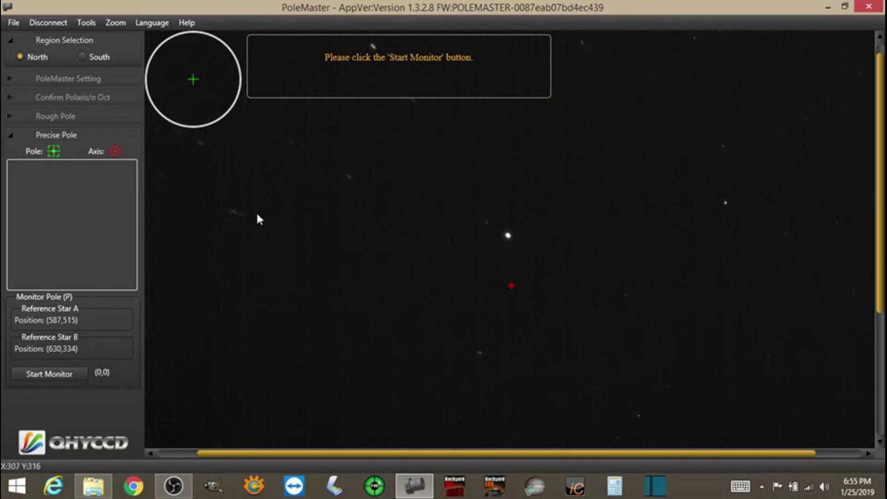
Step: Start the Precise Pole monitor to track the pole against the axis centre
left_click(52, 373)
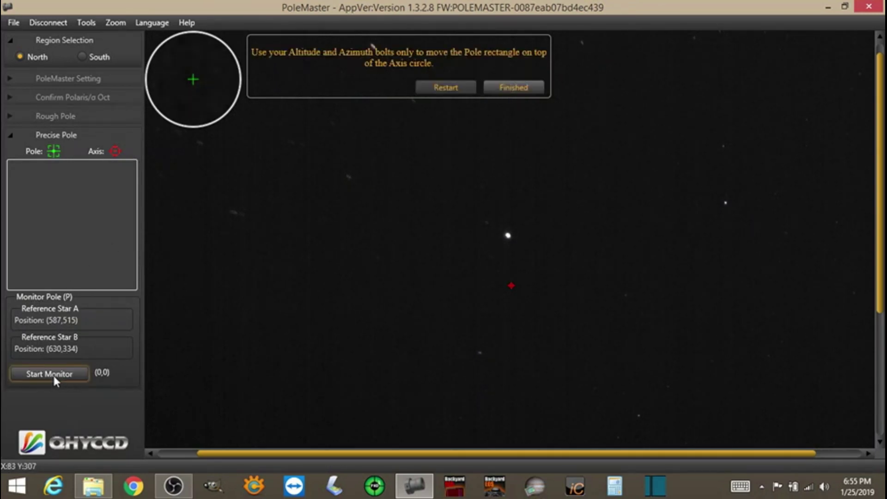